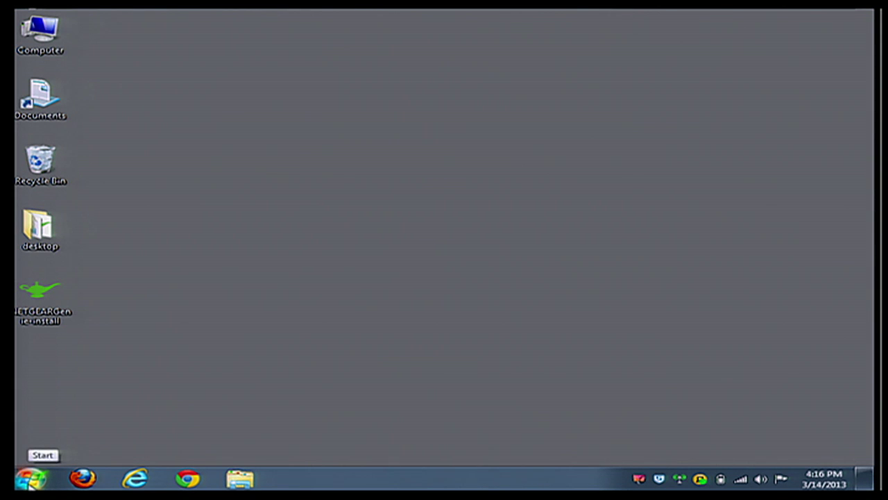
# Open Devices and Printers from the Start menu
pyautogui.click(31, 480)
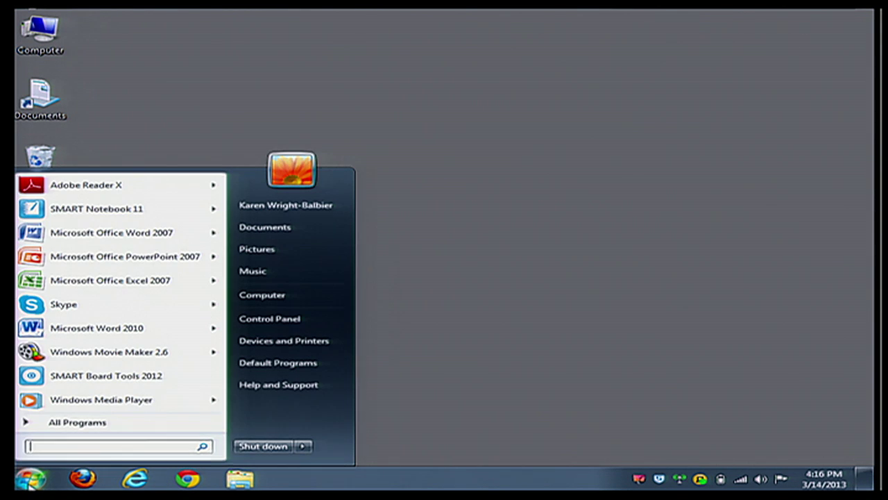
pyautogui.click(263, 342)
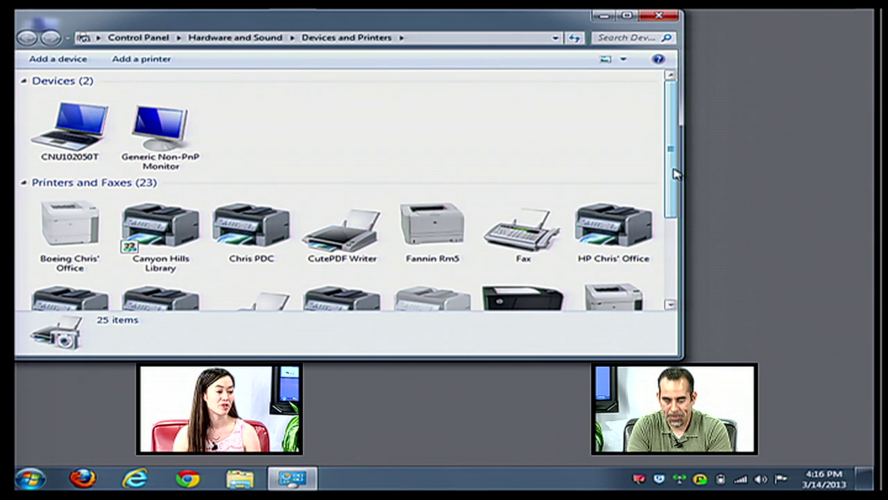
pyautogui.moveTo(675, 174); pyautogui.dragTo(671, 227)
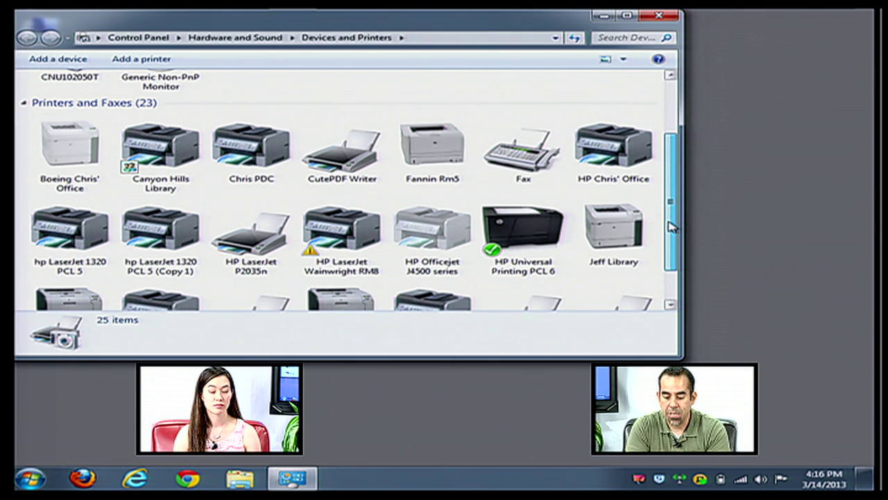
pyautogui.moveTo(671, 226); pyautogui.dragTo(672, 238)
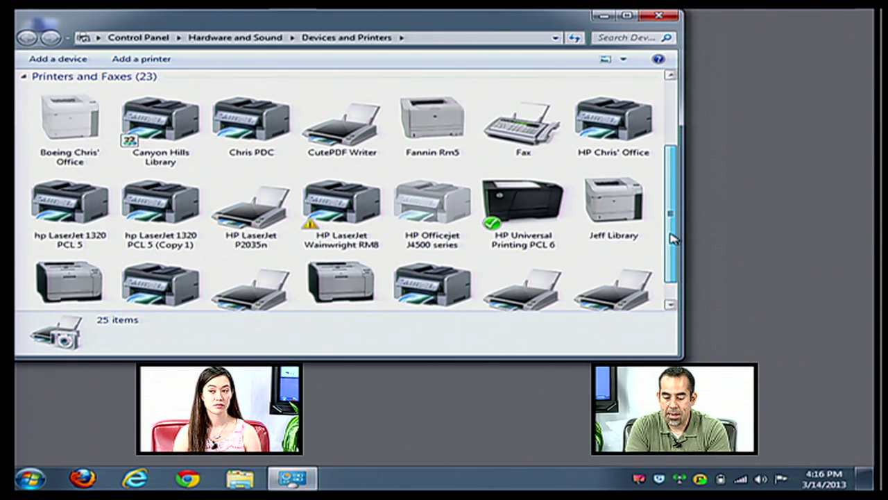
pyautogui.rightClick(513, 213)
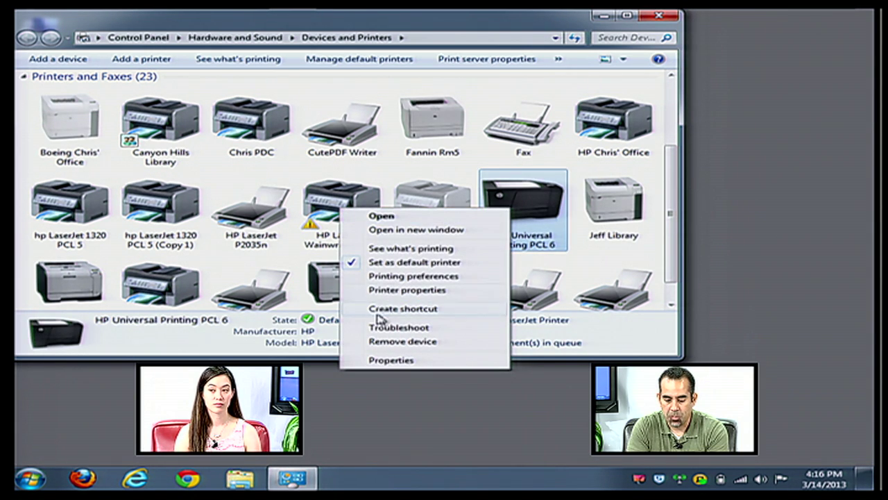
# Check HP Universal Printing PCL 6's hardware functions, then open its printer properties
pyautogui.click(381, 361)
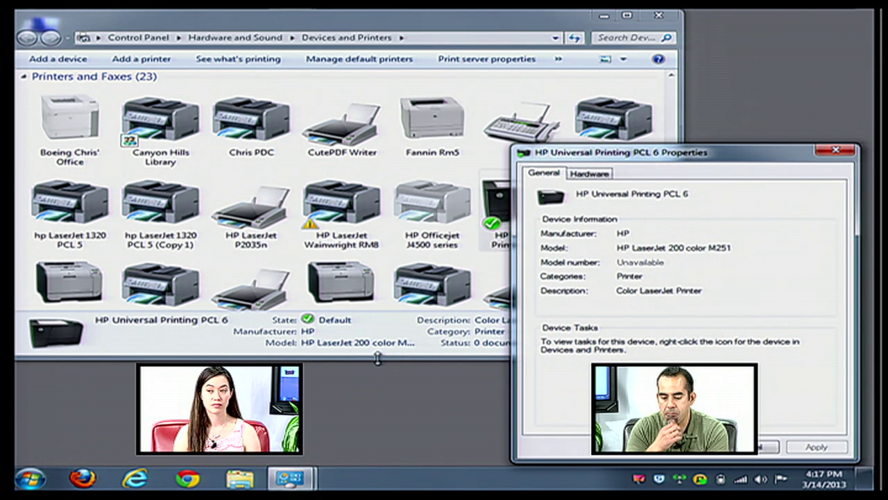
pyautogui.click(587, 173)
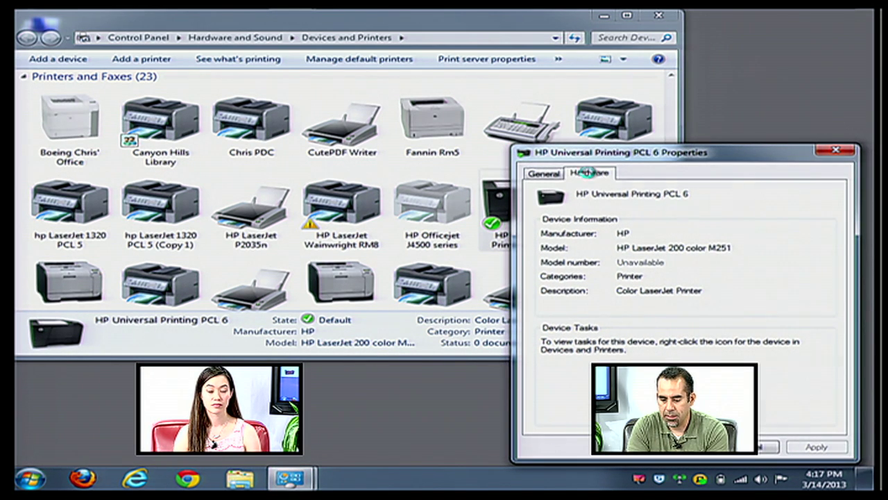
pyautogui.click(838, 151)
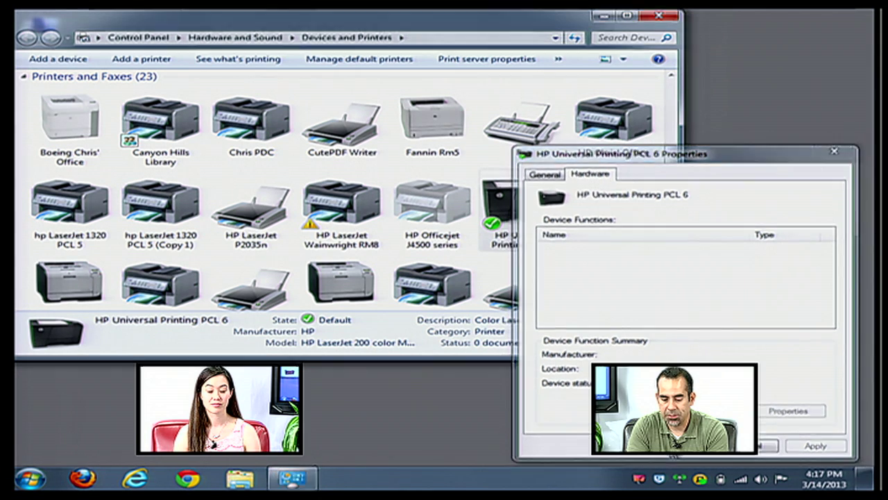
pyautogui.rightClick(514, 194)
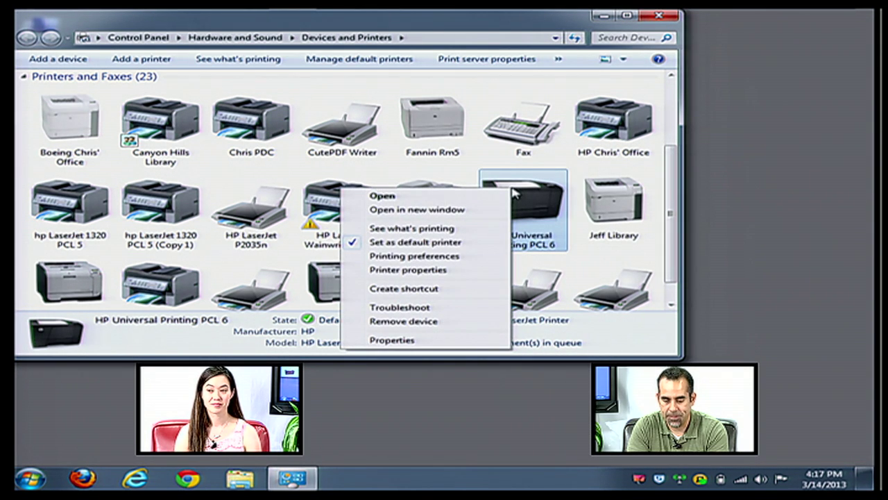
pyautogui.click(415, 273)
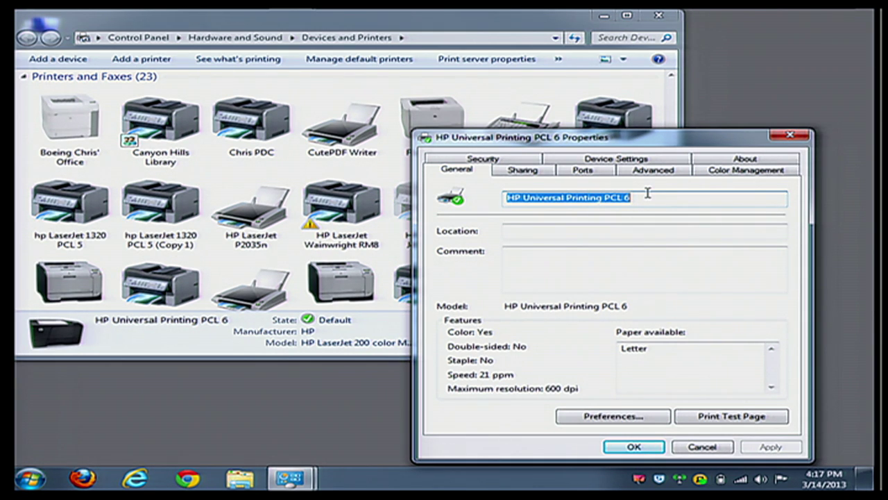
# Rename the HP Universal printer to 'TV Studio Color Printer' and close Devices and Printers
pyautogui.write('T')
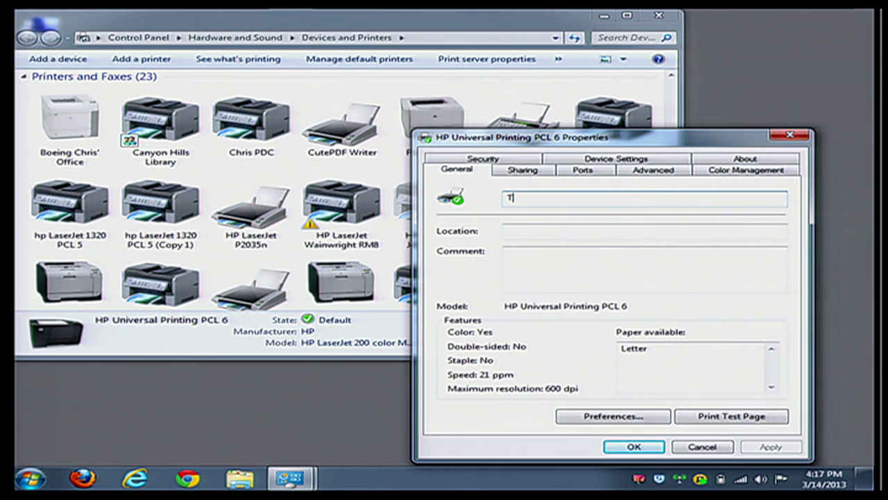
pyautogui.write('V 5tudio COlo')
pyautogui.press('BackSpace')
pyautogui.press('BackSpace')
pyautogui.press('BackSpace')
pyautogui.write('olor ')
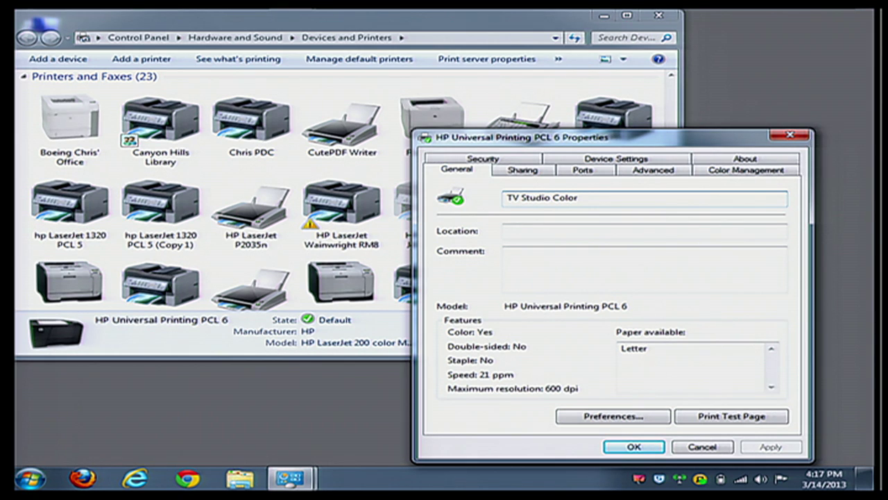
pyautogui.write('Printer')
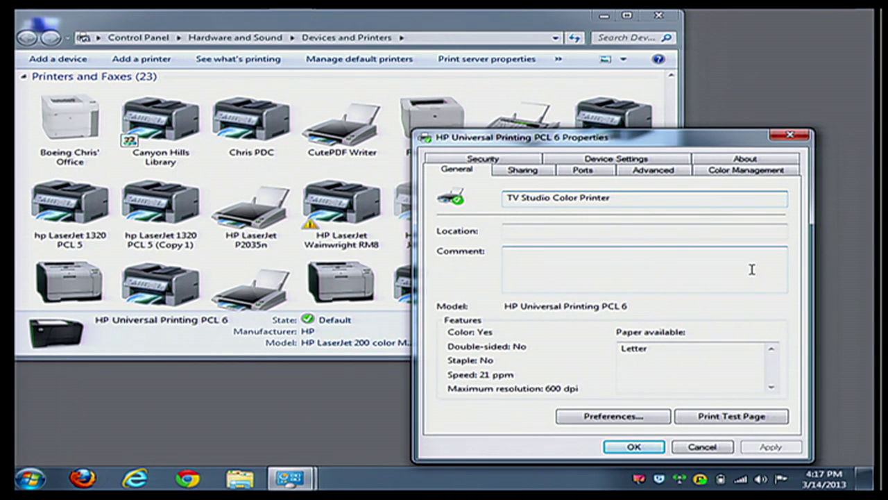
pyautogui.click(617, 448)
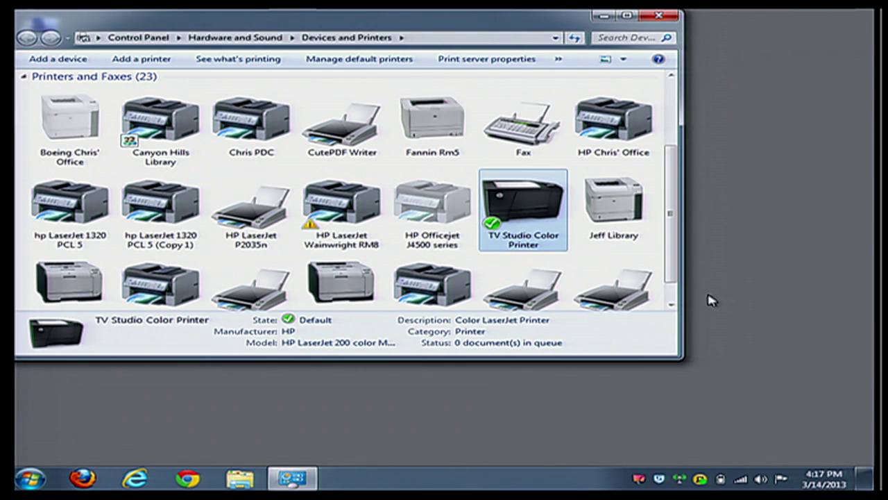
pyautogui.click(655, 17)
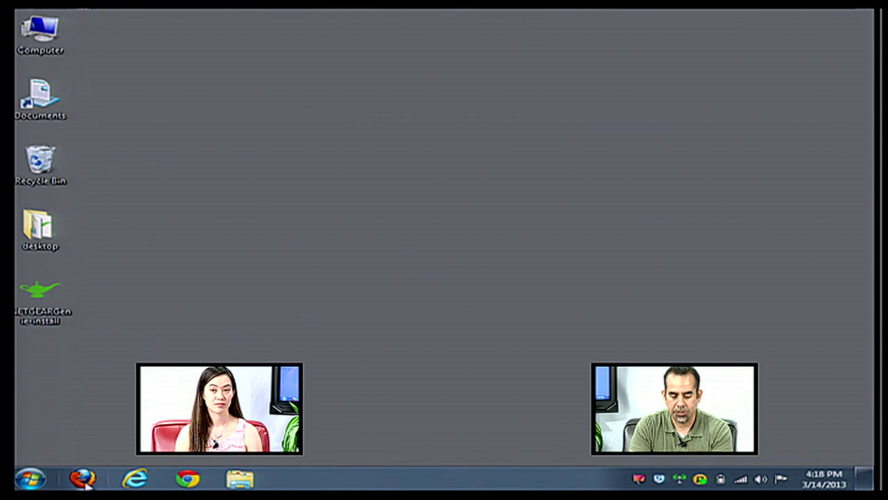
# Launch Firefox on the El Paso ISD home page and show its search engine list
pyautogui.click(84, 478)
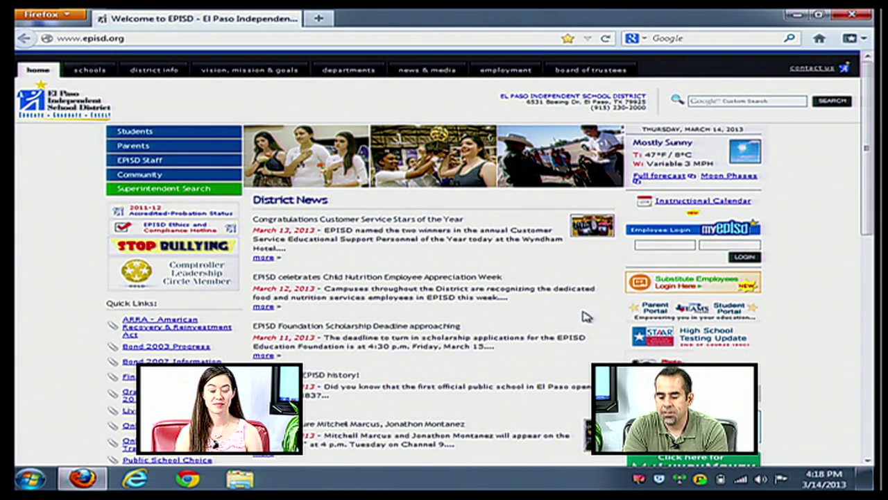
pyautogui.click(643, 40)
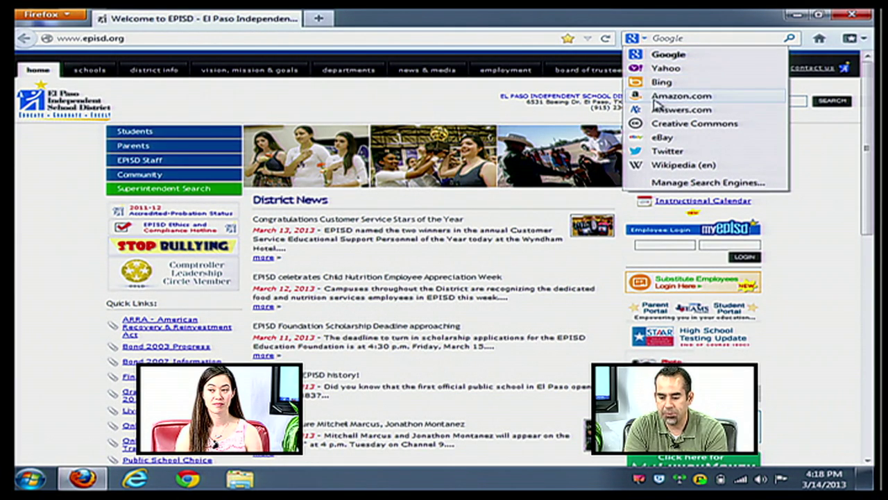
# Google 'netgear genie', open the NETGEAR Genie page, and request the PC download
pyautogui.click(656, 59)
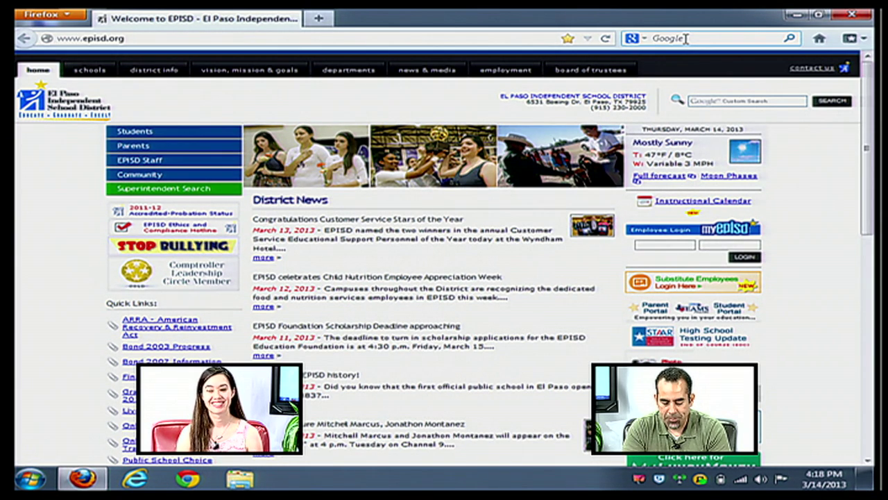
pyautogui.write('netgear')
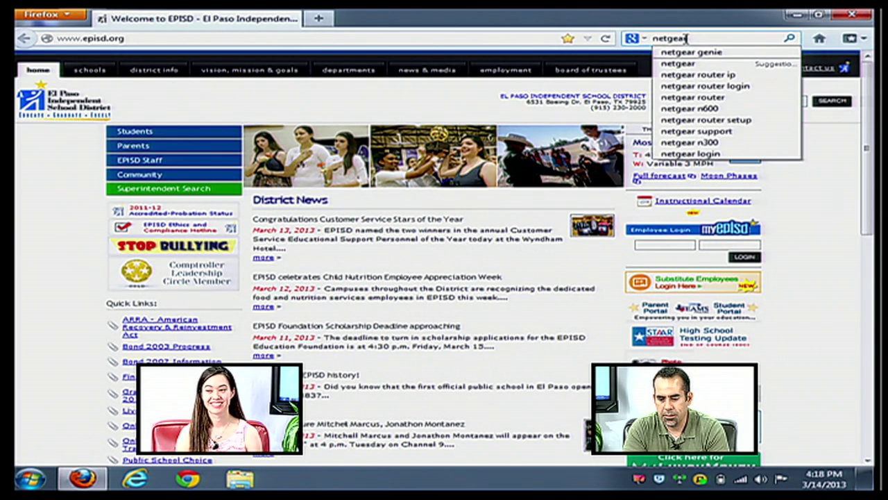
pyautogui.write(' genie')
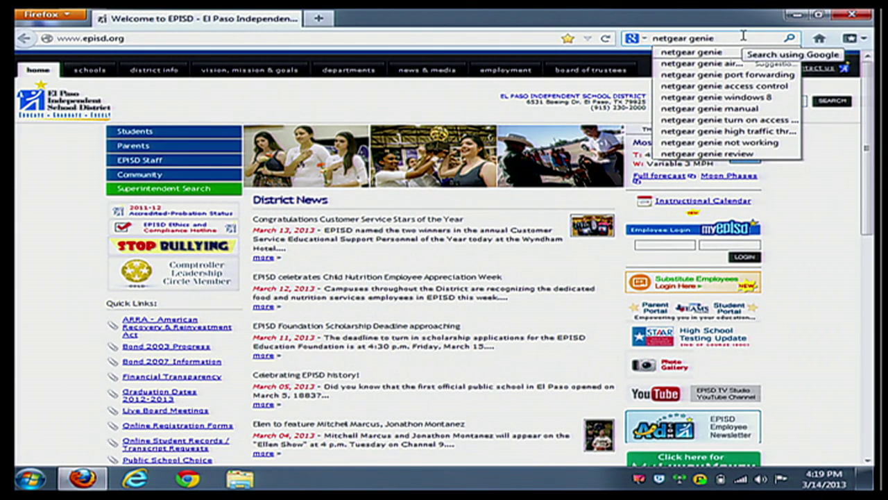
pyautogui.press('Return')
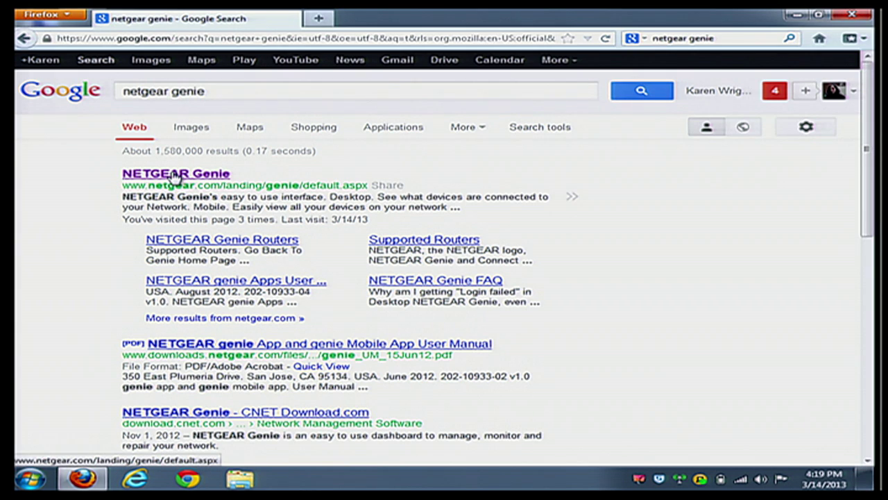
pyautogui.click(175, 174)
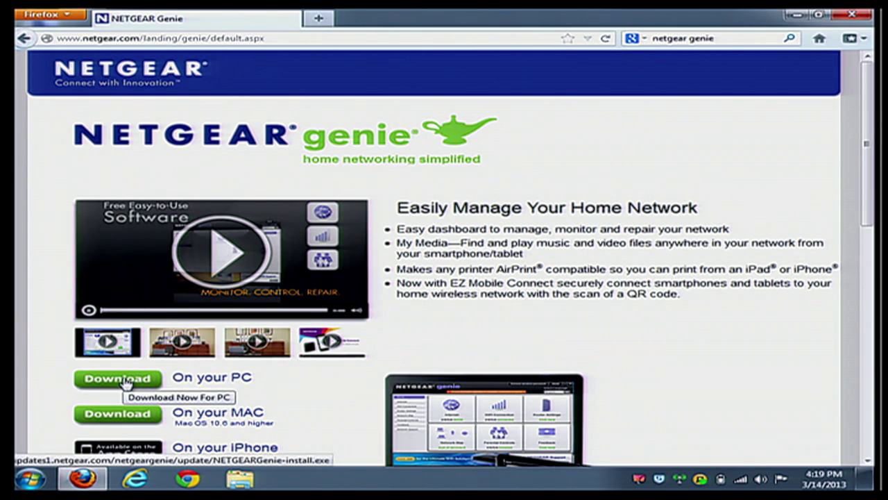
pyautogui.click(125, 380)
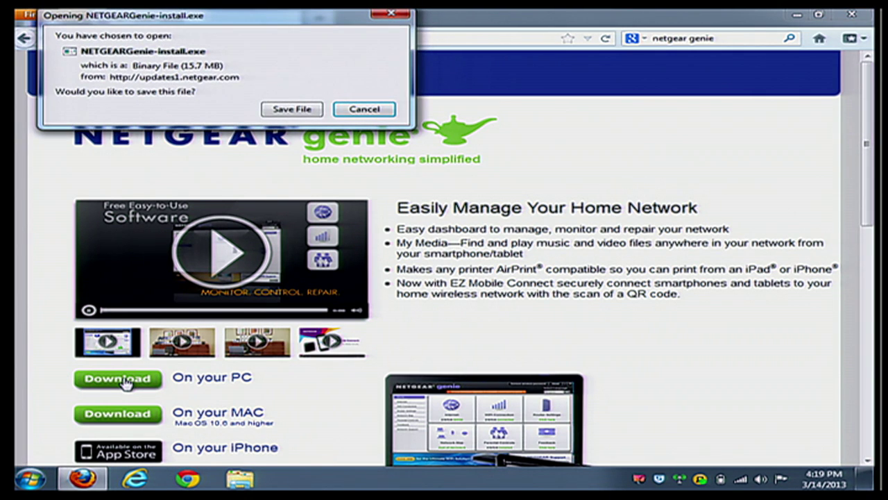
# Save NETGEARGenie-install.exe to the Desktop, then close Downloads and Firefox
pyautogui.click(292, 109)
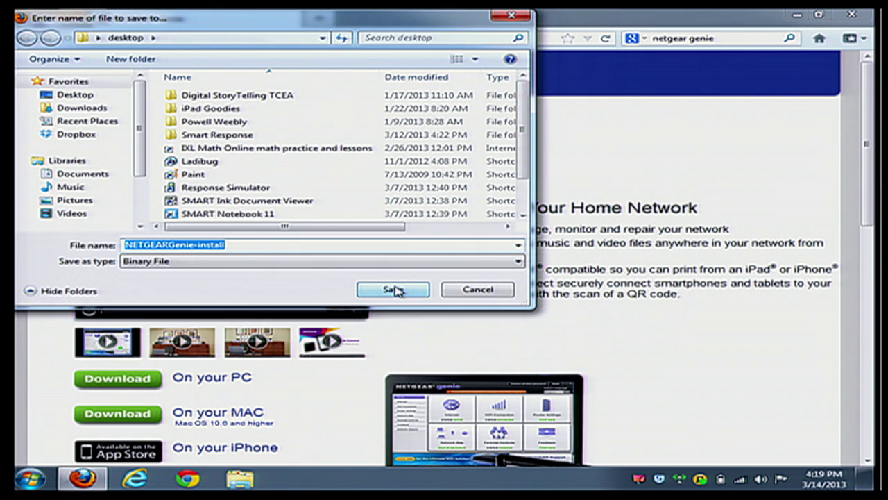
pyautogui.click(75, 96)
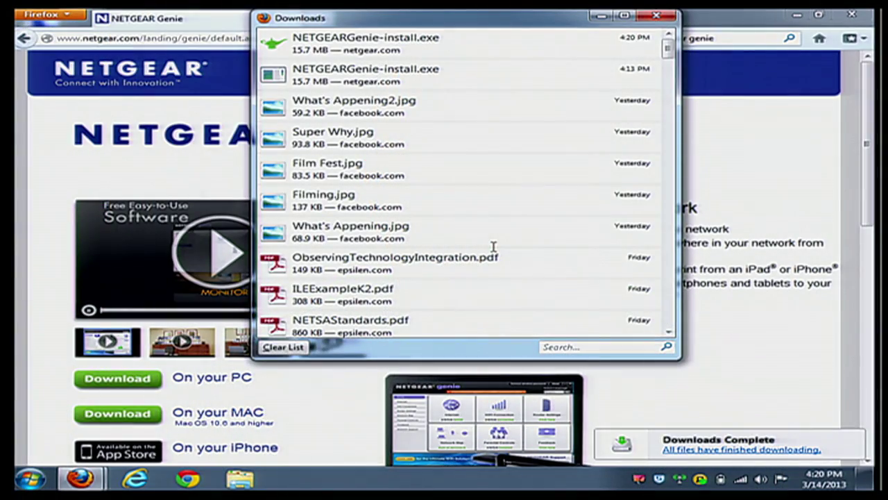
pyautogui.click(658, 17)
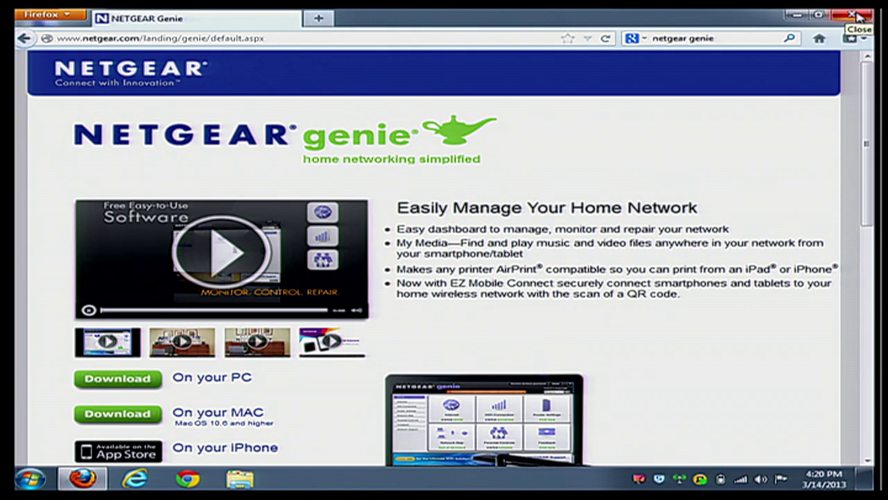
pyautogui.click(859, 18)
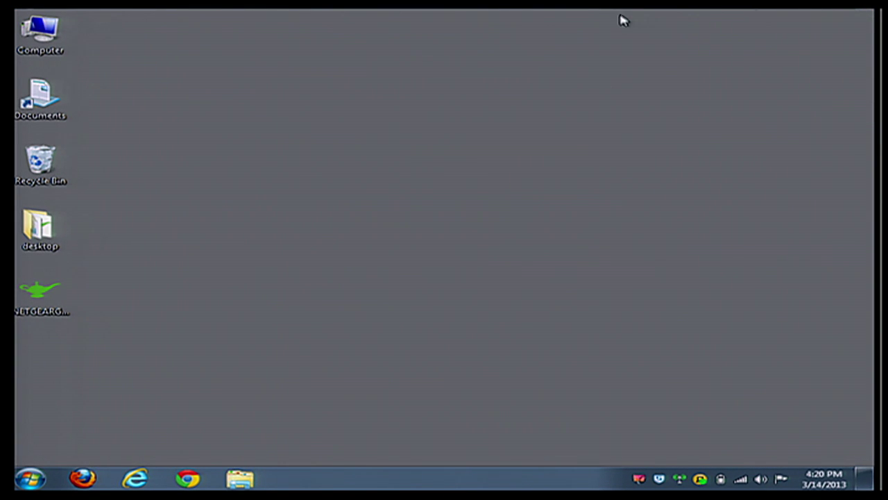
# Run NETGEARGenie-install.exe, accept the license, install to the default folder, and launch Genie
pyautogui.doubleClick(40, 299)
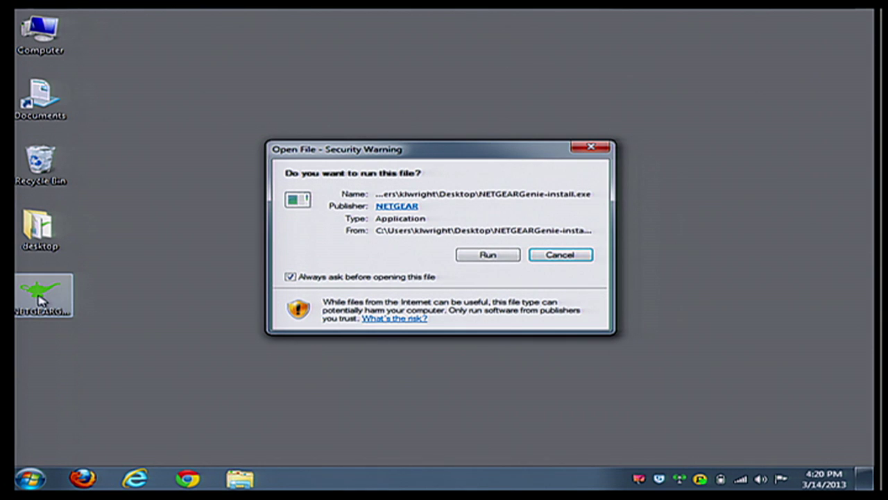
pyautogui.click(487, 255)
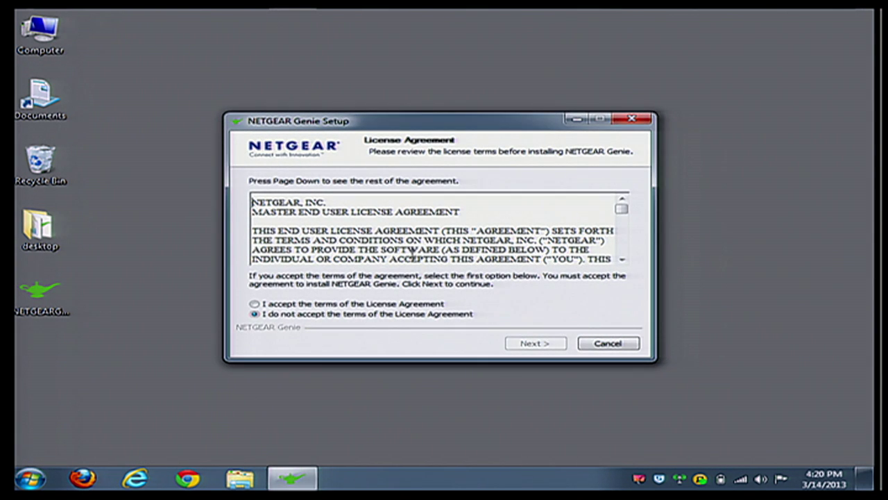
pyautogui.click(257, 305)
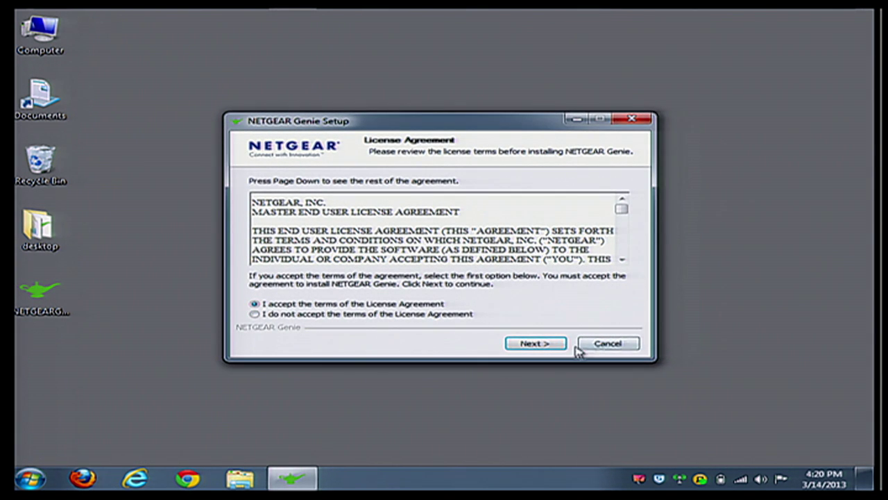
pyautogui.click(552, 347)
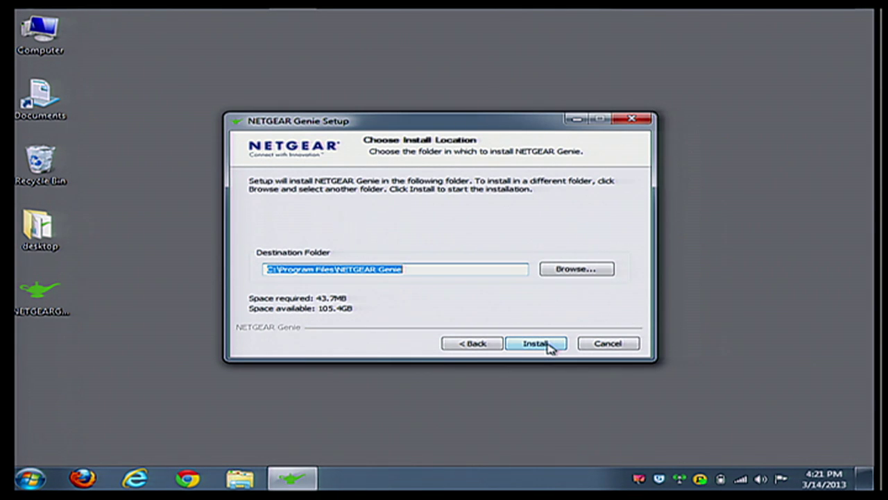
pyautogui.click(550, 345)
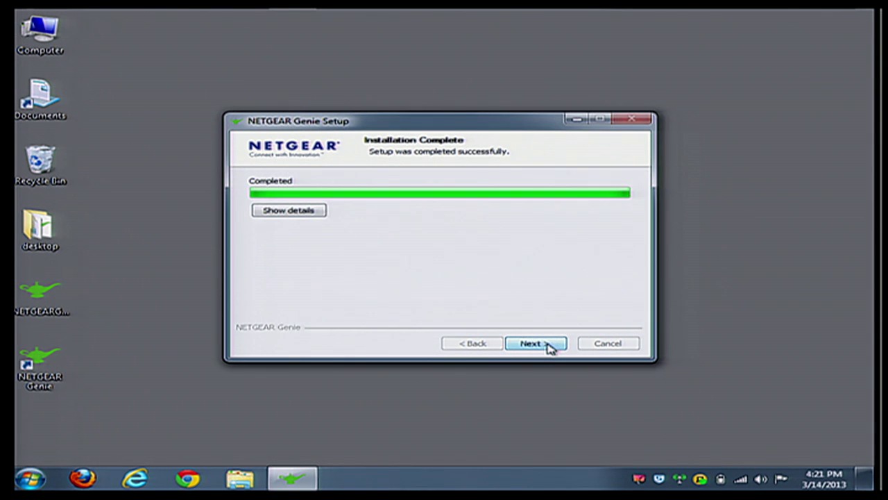
pyautogui.click(535, 343)
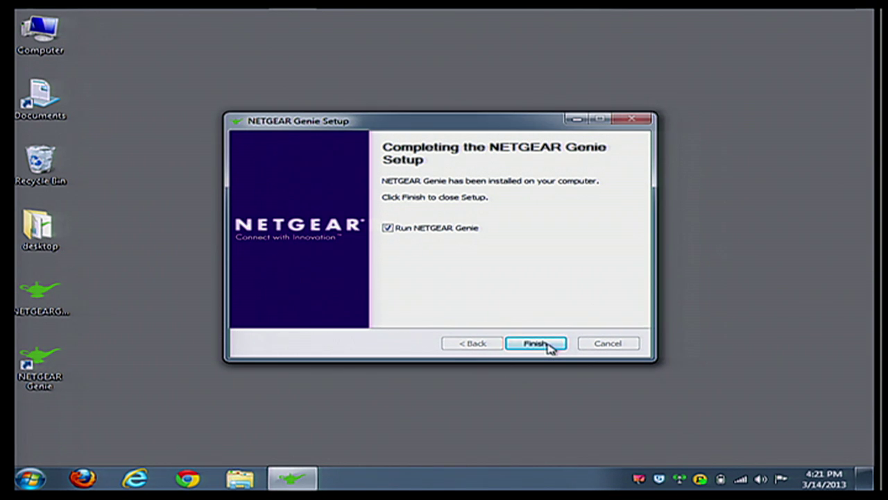
pyautogui.click(548, 344)
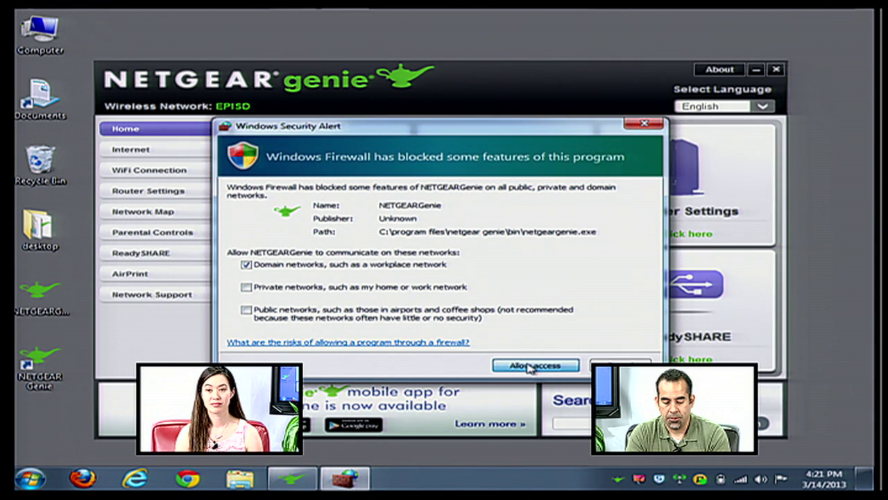
# Allow NETGEAR Genie access through Windows Firewall
pyautogui.click(531, 366)
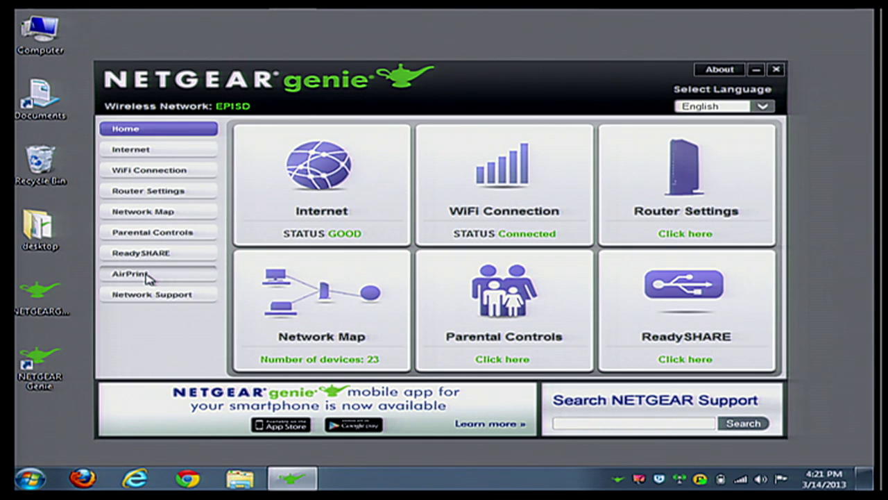
# Enable AirPrint sharing for TV Studio Color Printer in NETGEAR Genie
pyautogui.click(148, 277)
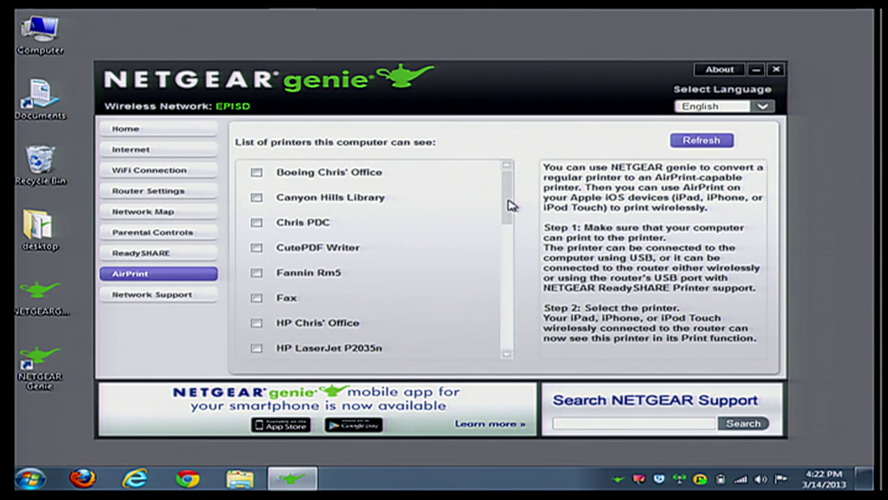
pyautogui.moveTo(510, 205); pyautogui.dragTo(500, 274)
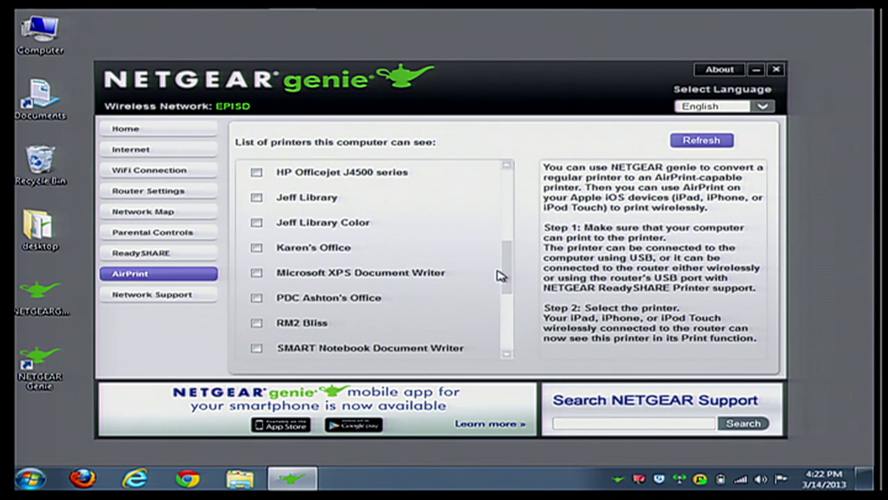
pyautogui.moveTo(499, 275); pyautogui.dragTo(497, 311)
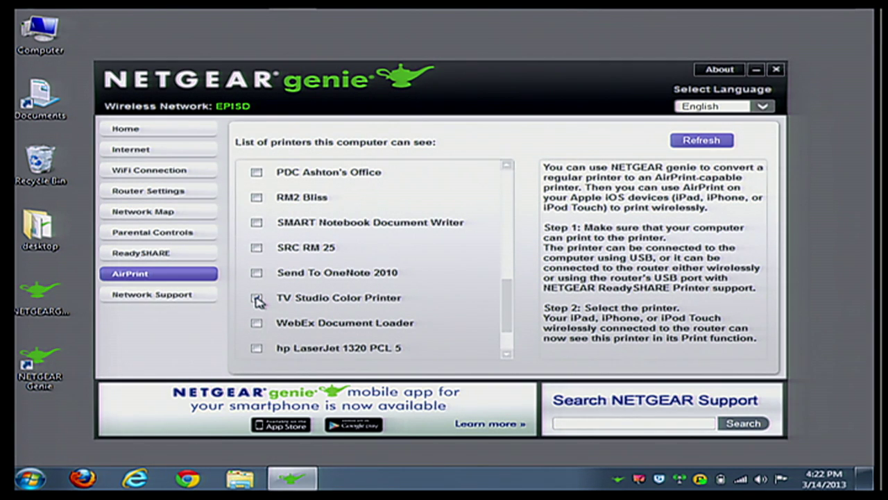
pyautogui.click(257, 298)
pyautogui.click(777, 70)
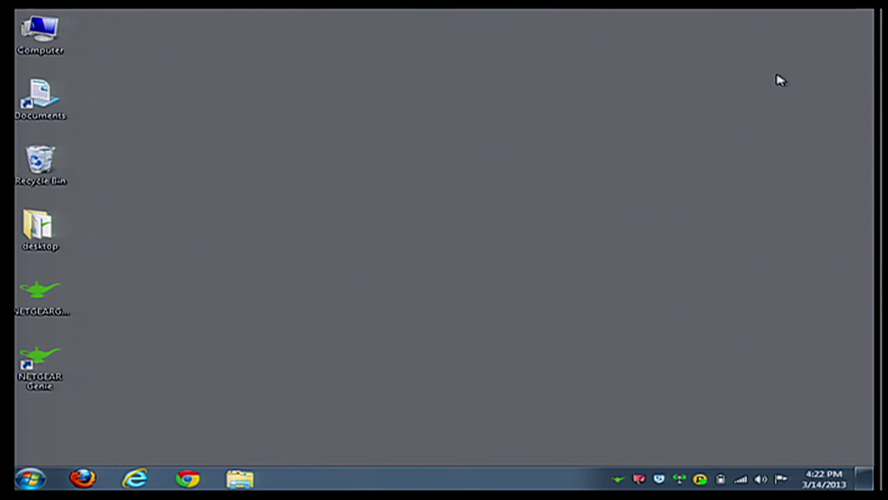
pyautogui.rightClick(618, 478)
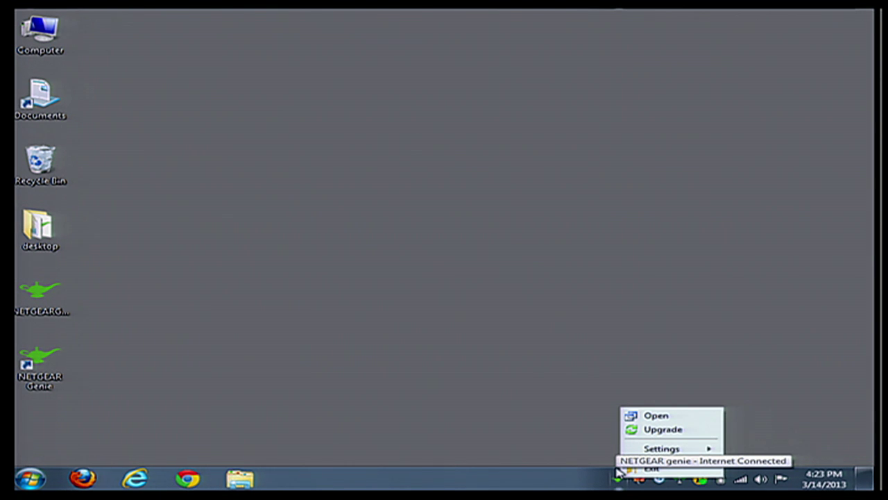
pyautogui.click(535, 349)
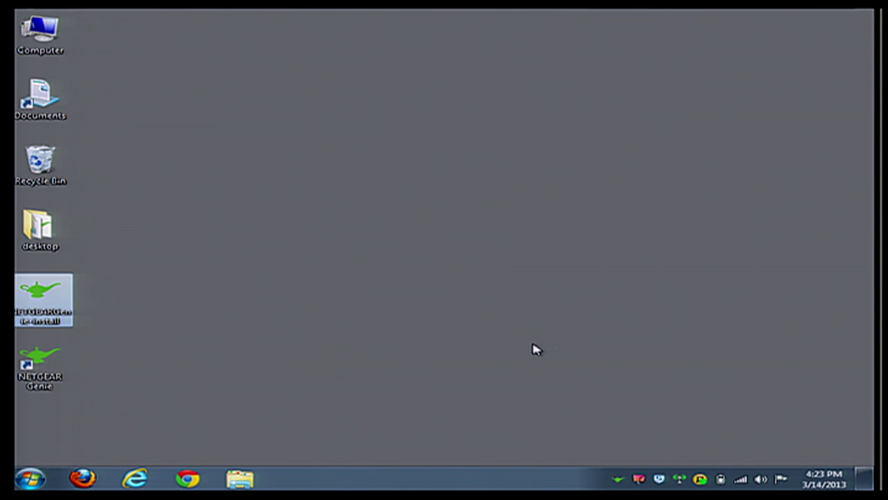